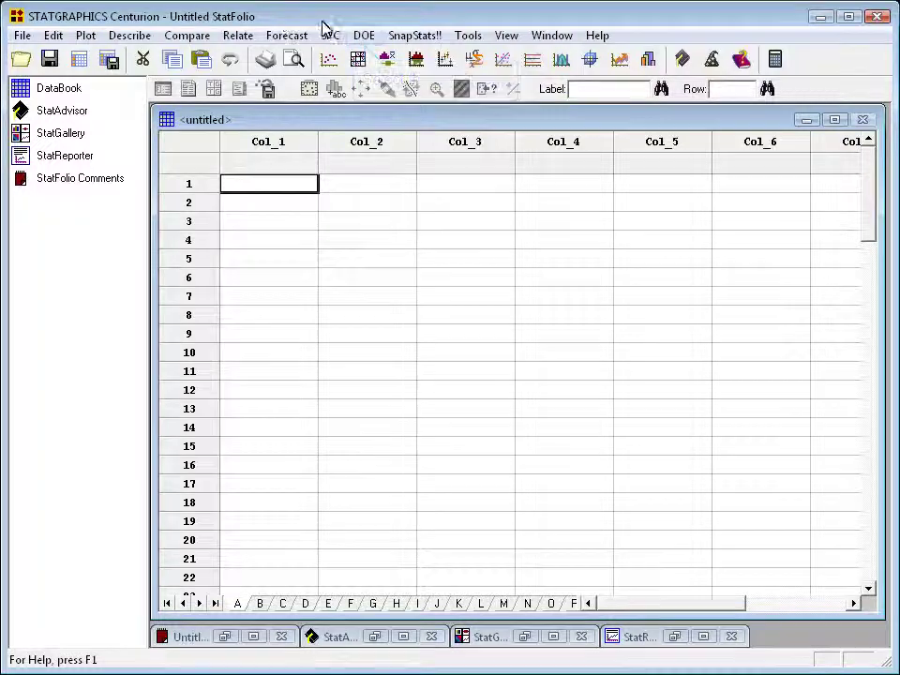
- Launch the Experimental Design Wizard from the DOE menu
{"action": "left_click", "coordinate": [365, 38]}
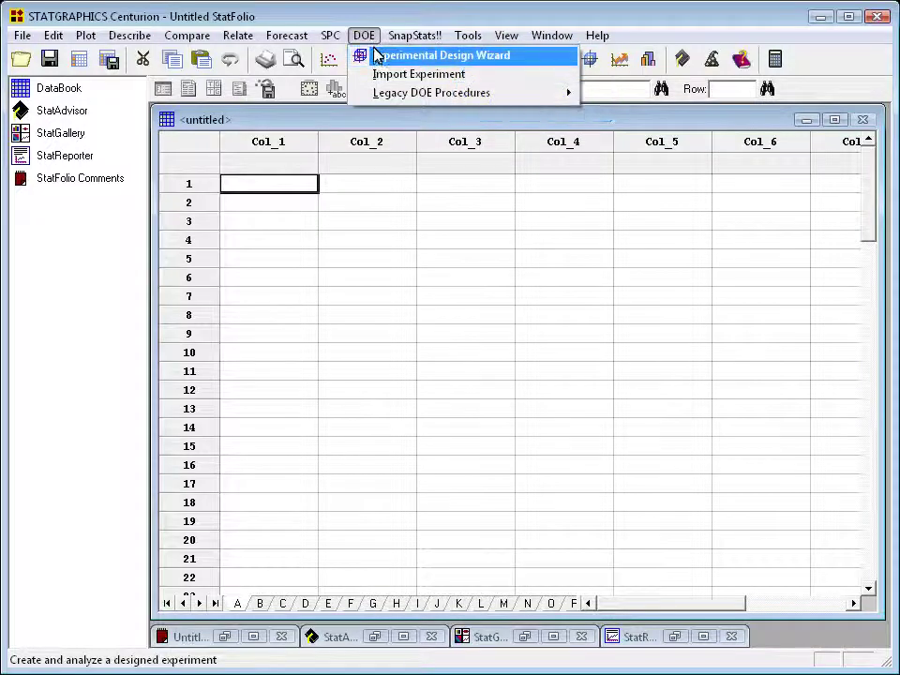
{"action": "left_click", "coordinate": [378, 56]}
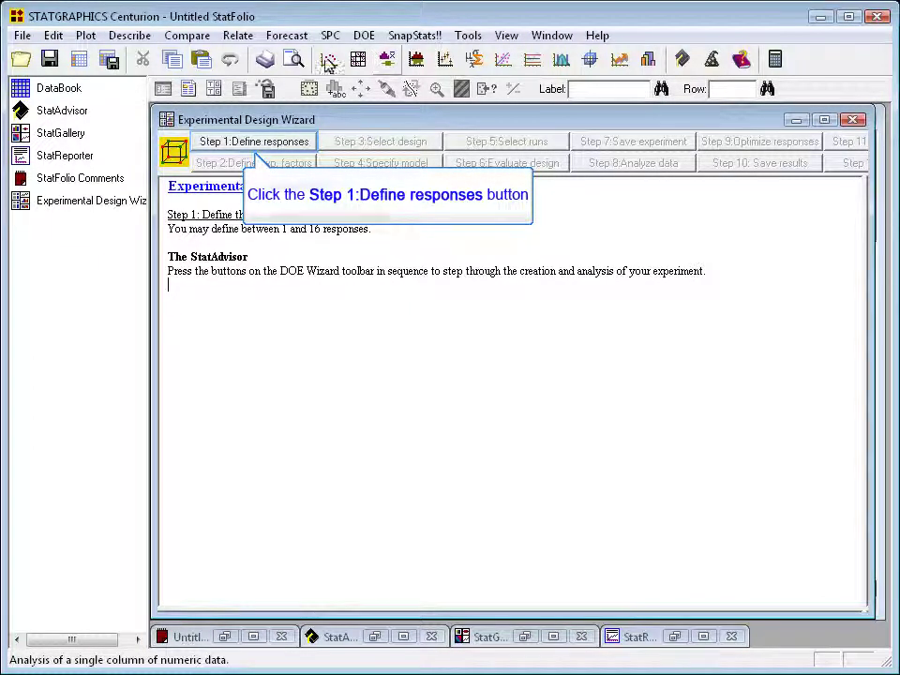
- Open Step 1 Define Responses and enter the comment 'Widgets experiment'
{"action": "left_click", "coordinate": [263, 147]}
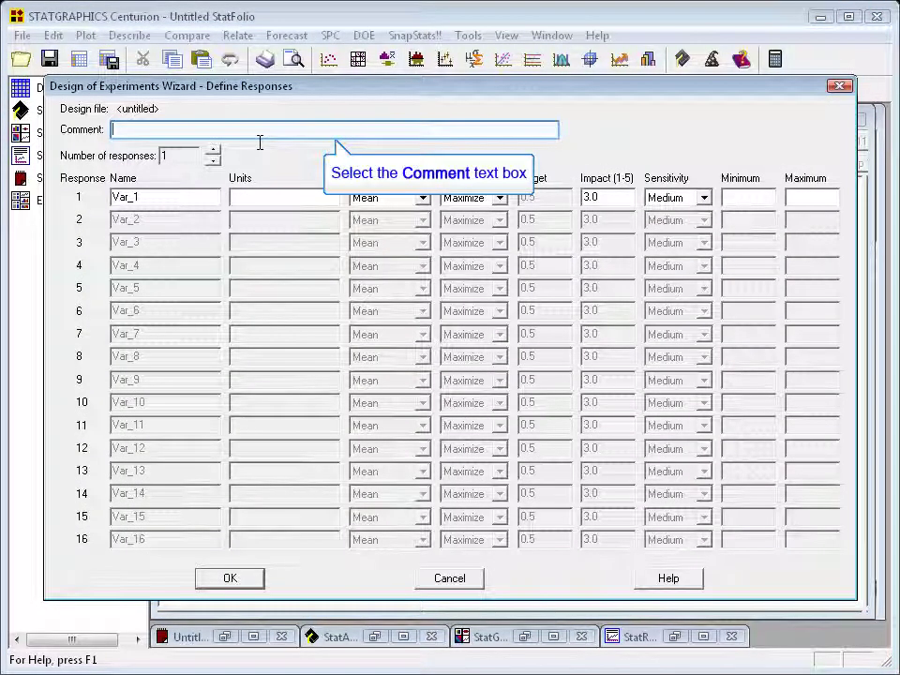
{"action": "left_click", "coordinate": [253, 135]}
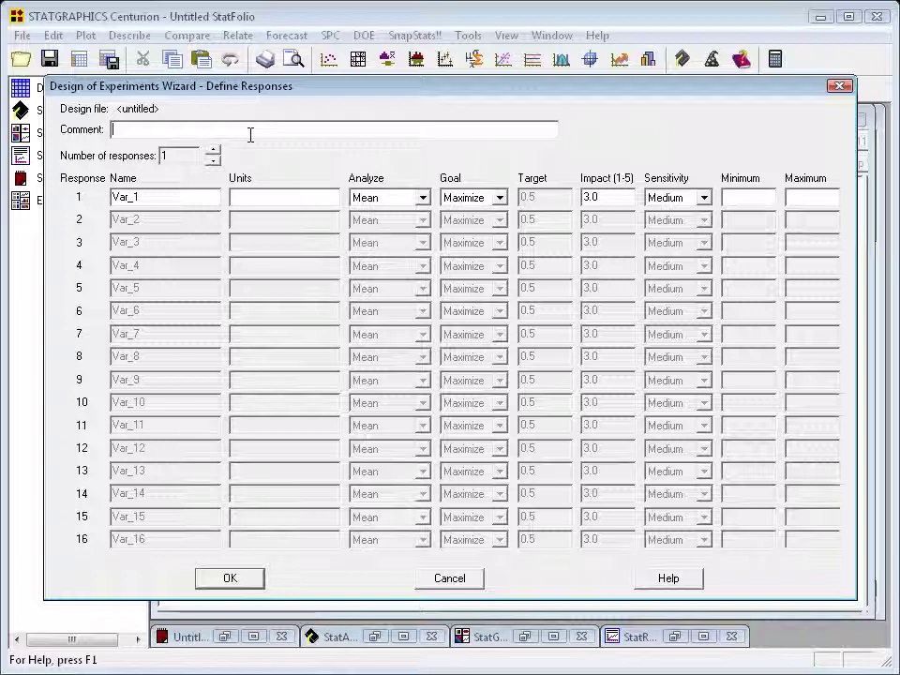
{"action": "type", "text": "Widgets experiment"}
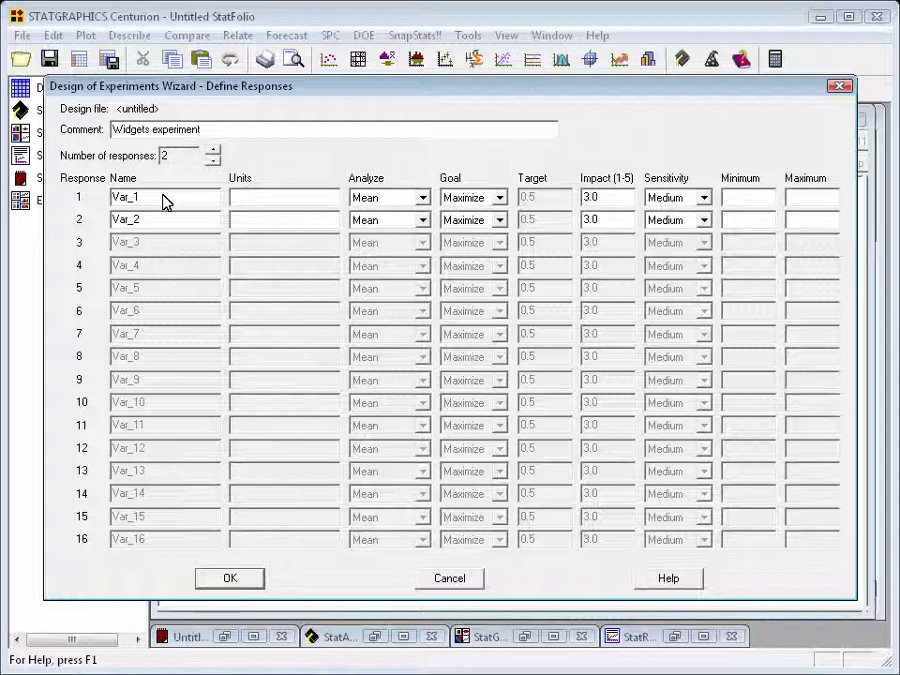
- Rename both responses Var_1 and Var_2 to 'strength'
{"action": "left_click_drag", "start_coordinate": [165, 201], "coordinate": [104, 201]}
{"action": "type", "text": "strength"}
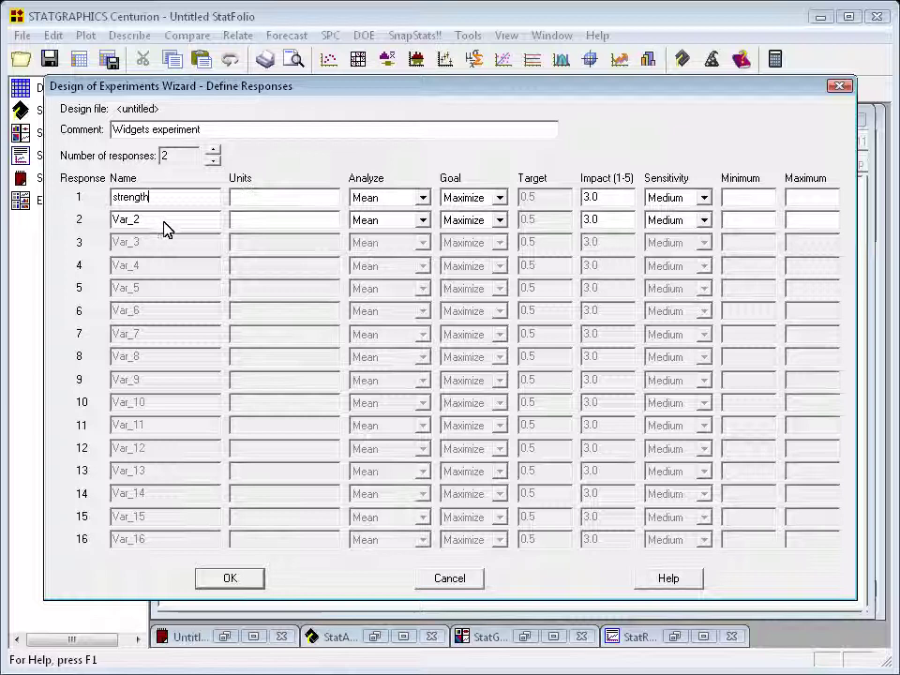
{"action": "left_click_drag", "start_coordinate": [164, 222], "coordinate": [106, 221]}
{"action": "type", "text": "strength"}
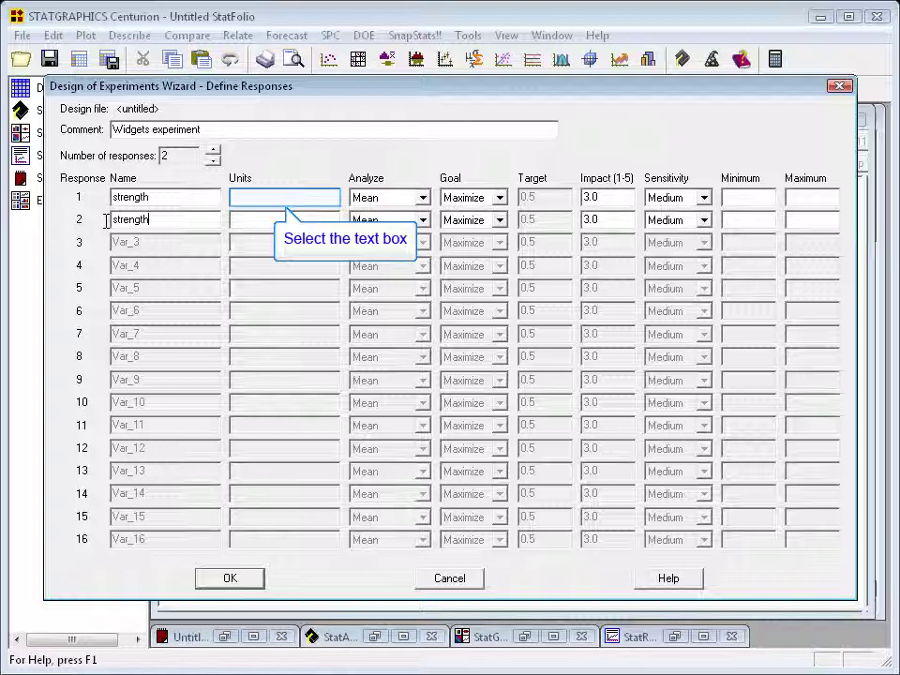
- Enter 'psi' as the units for both strength responses
{"action": "left_click", "coordinate": [274, 196]}
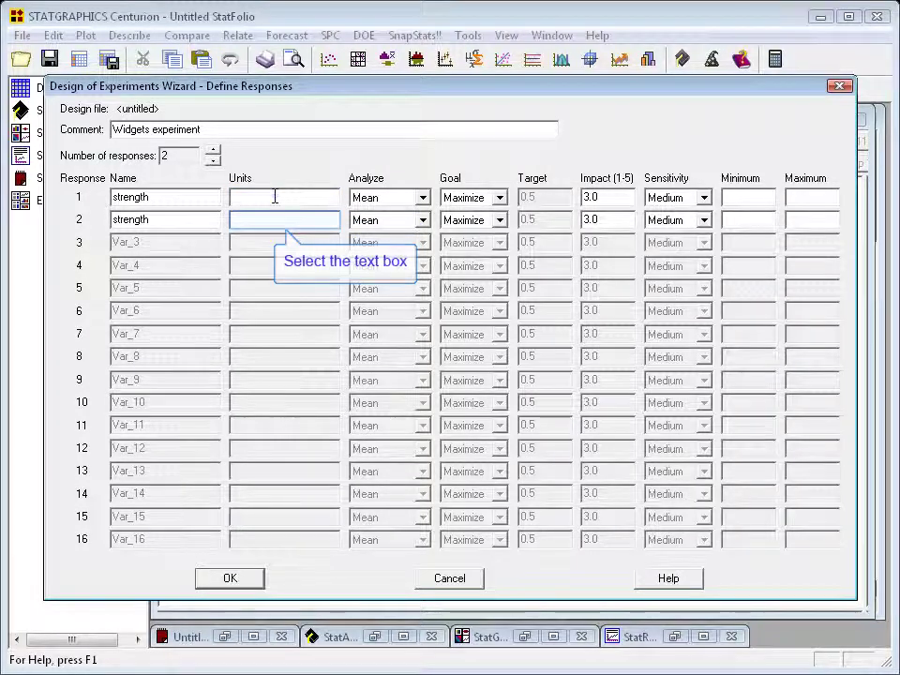
{"action": "type", "text": "psi"}
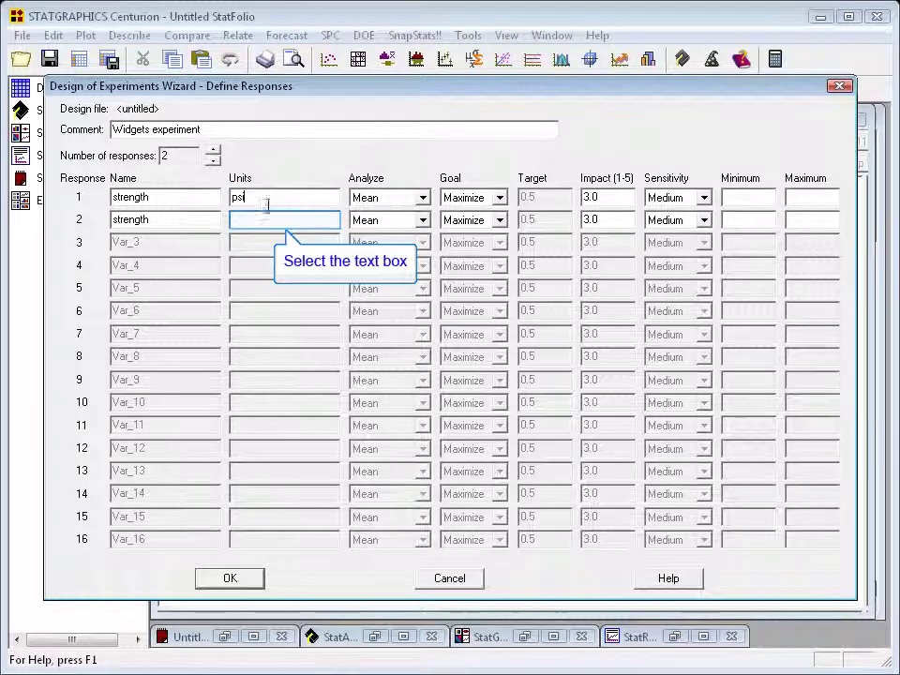
{"action": "left_click", "coordinate": [268, 216]}
{"action": "type", "text": "psi"}
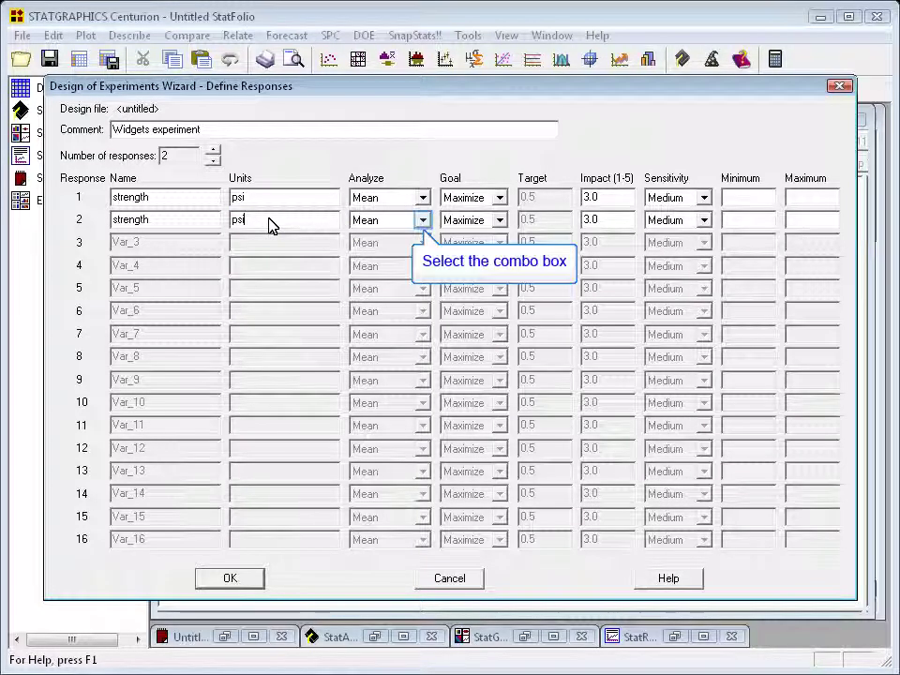
- Set response 2 to analyze Std. deviation and response 1's goal to Hit target 250
{"action": "left_click", "coordinate": [424, 220]}
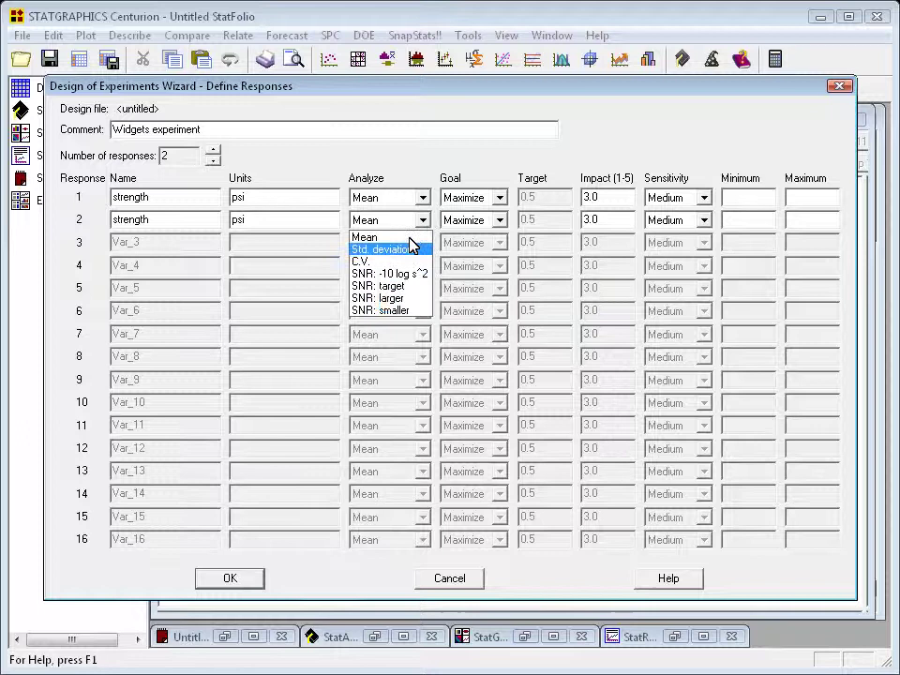
{"action": "left_click", "coordinate": [410, 251]}
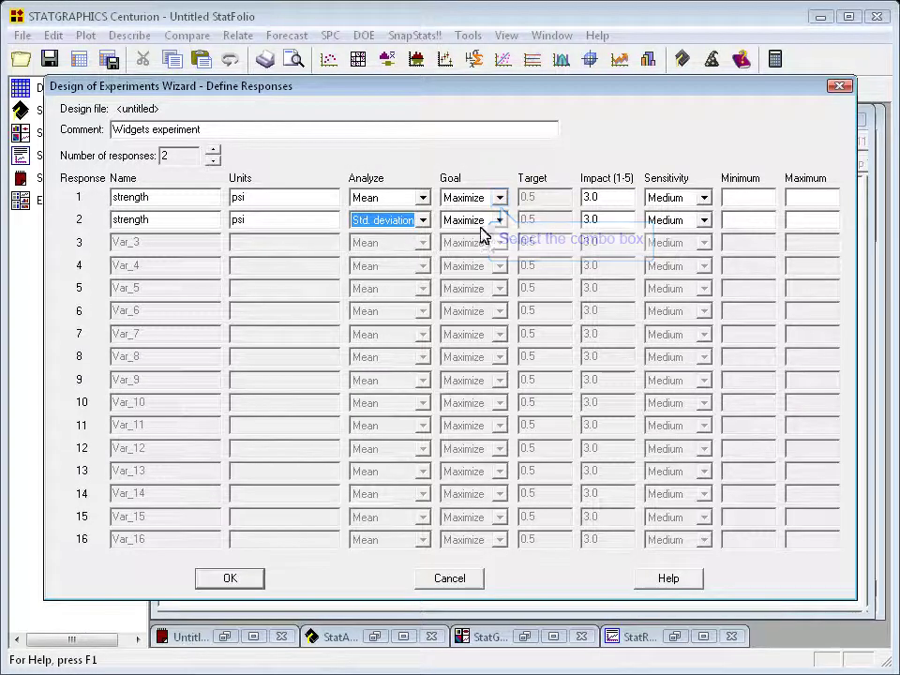
{"action": "left_click", "coordinate": [499, 198]}
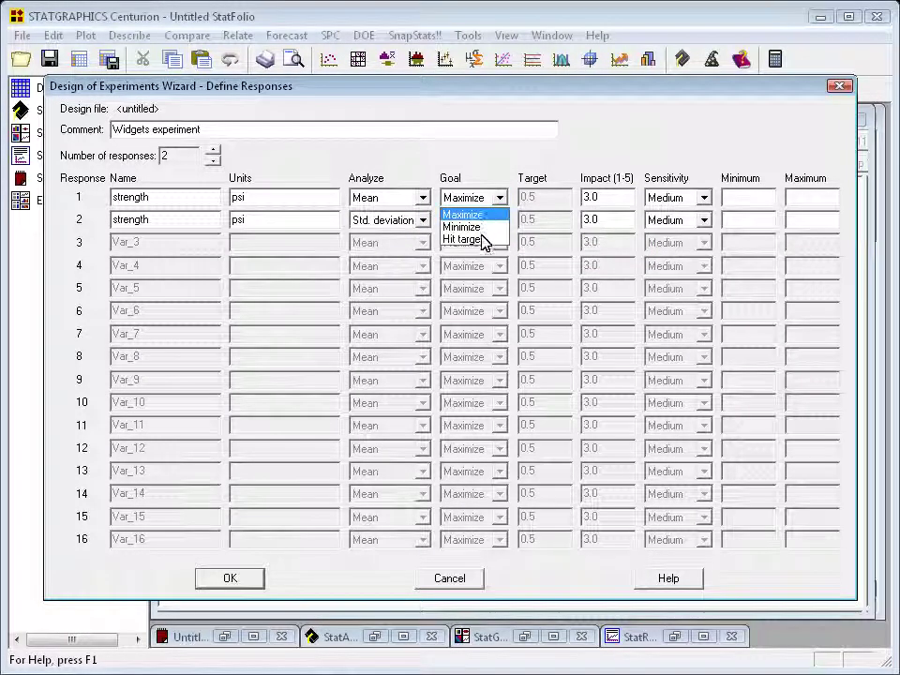
{"action": "left_click", "coordinate": [482, 240]}
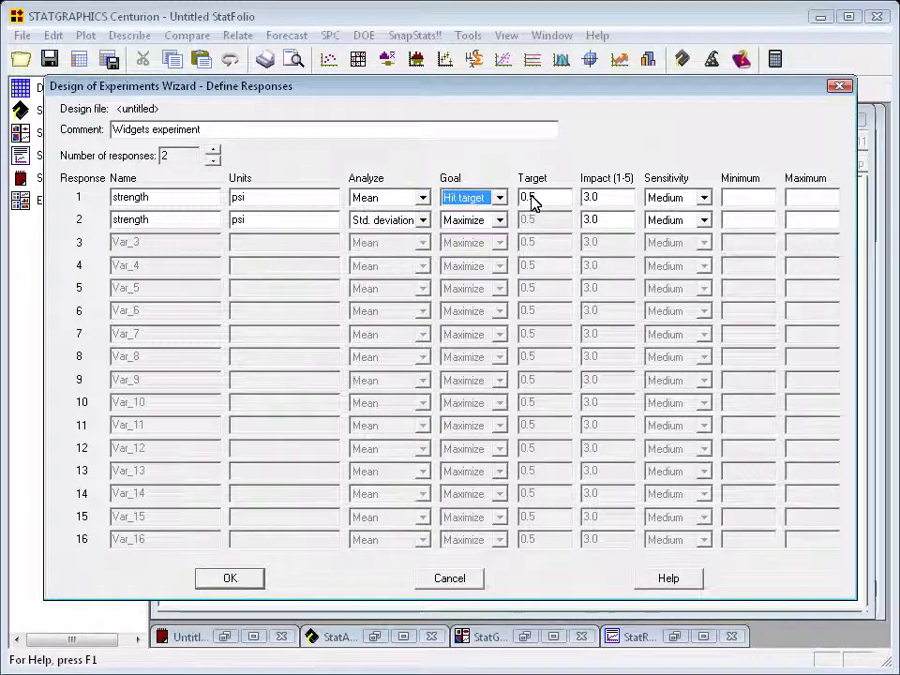
{"action": "double_click", "coordinate": [523, 198]}
{"action": "type", "text": "2"}
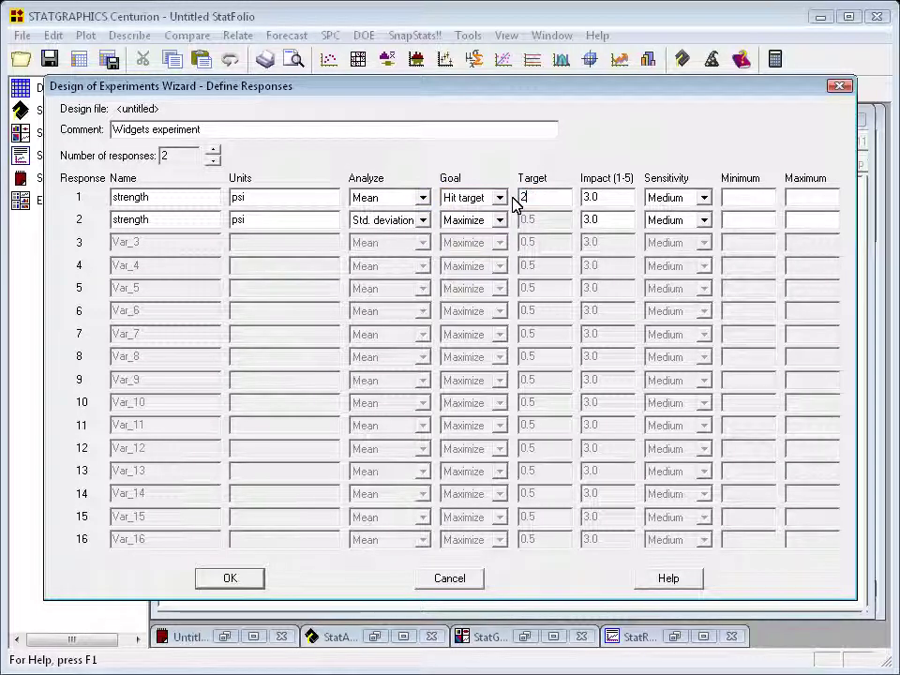
{"action": "type", "text": "50"}
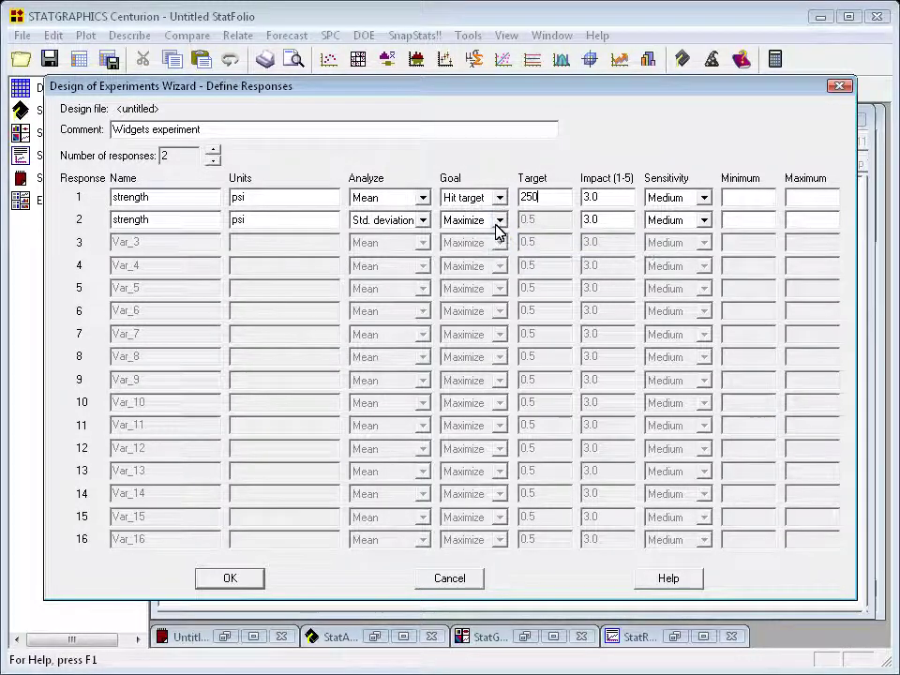
{"action": "left_click", "coordinate": [498, 217]}
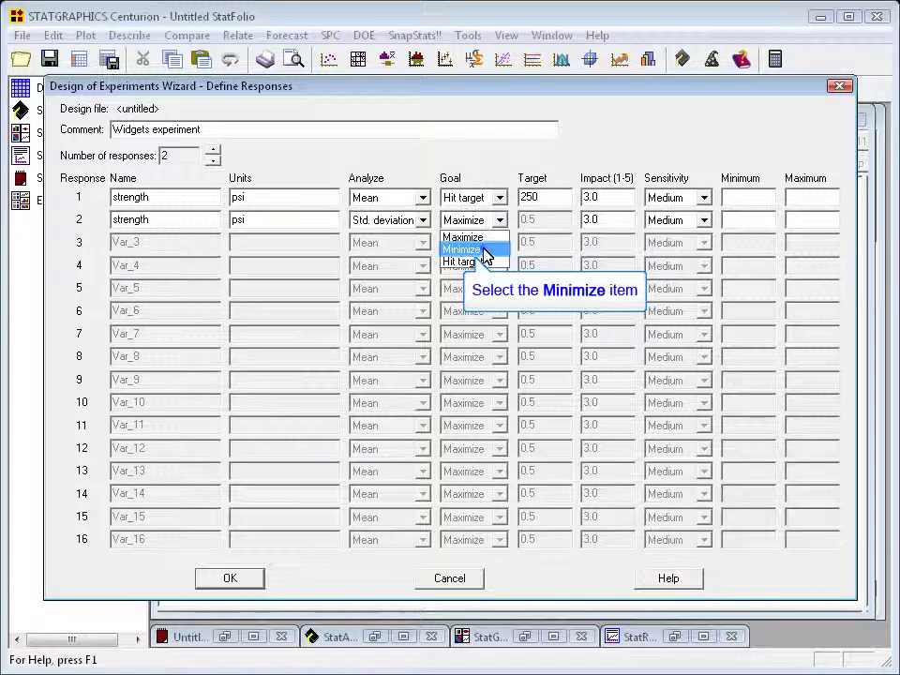
- Choose Minimize as the goal for the standard deviation response
{"action": "left_click", "coordinate": [483, 248]}
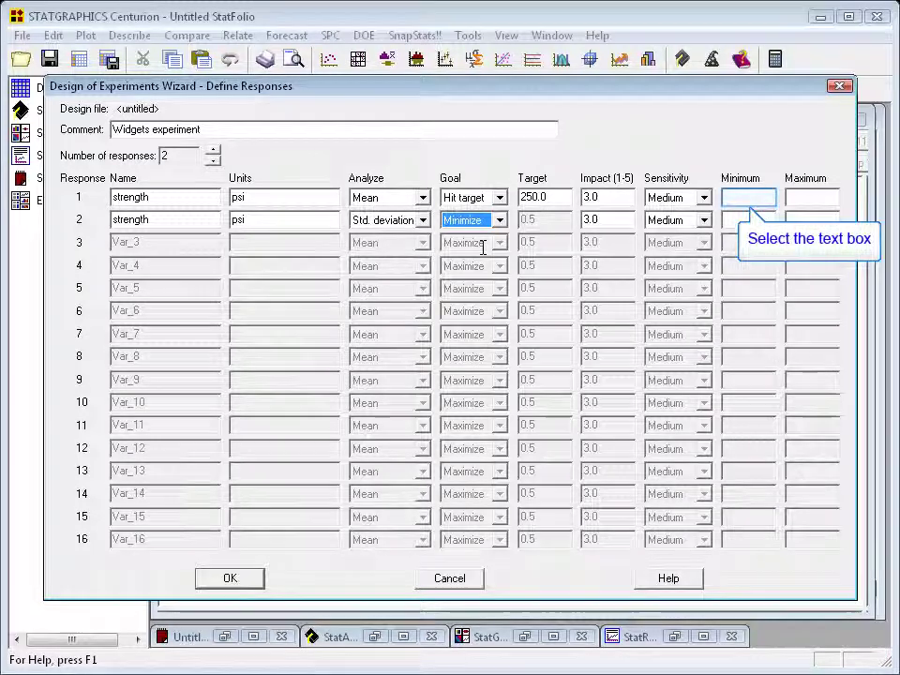
- Enter limits 240–260 for the first response and 0–10 for the second, then confirm
{"action": "left_click", "coordinate": [758, 197]}
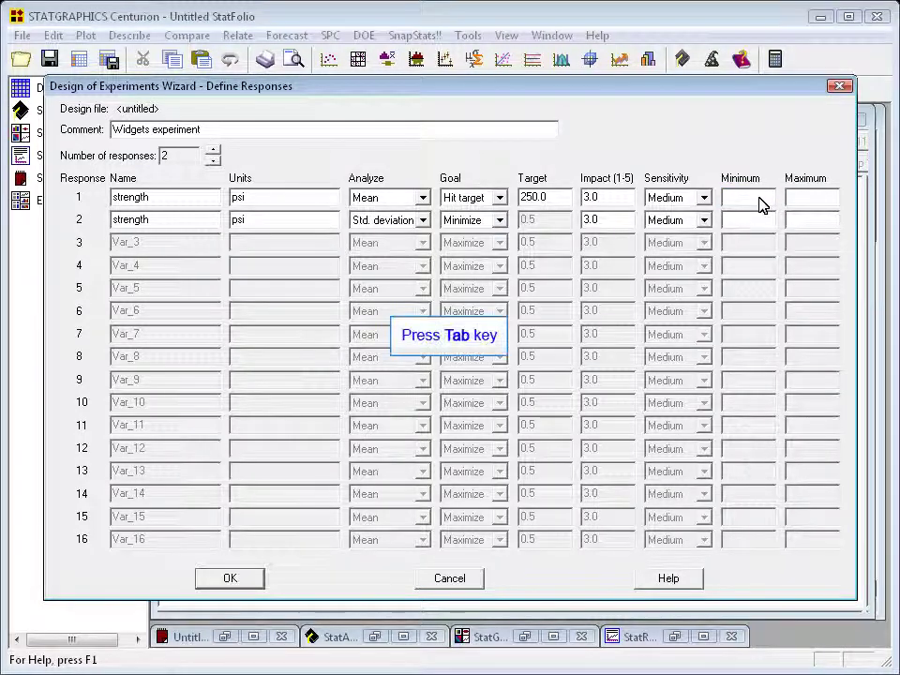
{"action": "type", "text": "240"}
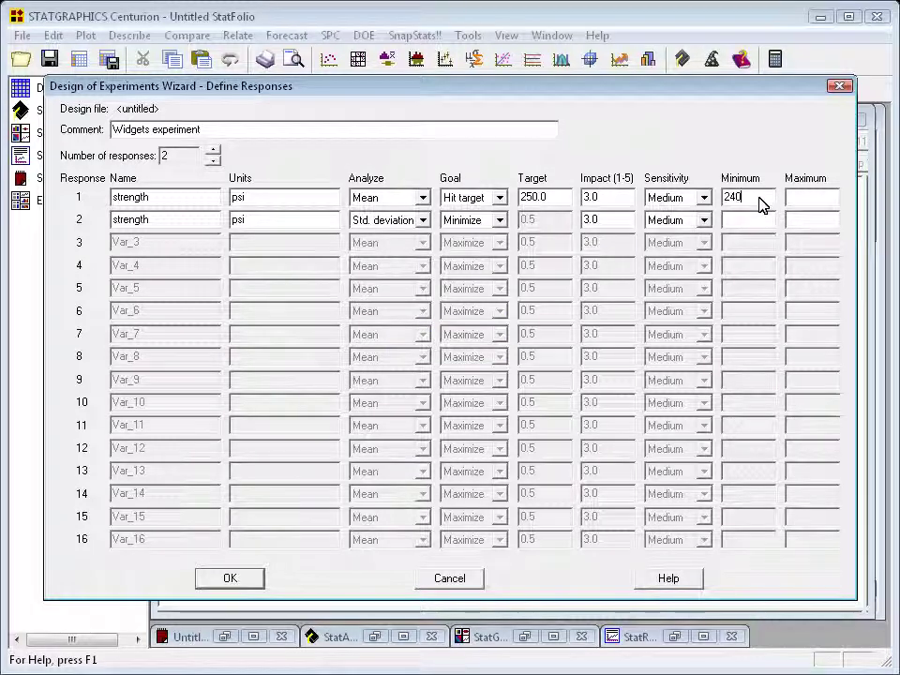
{"action": "key", "text": "Tab"}
{"action": "type", "text": "260"}
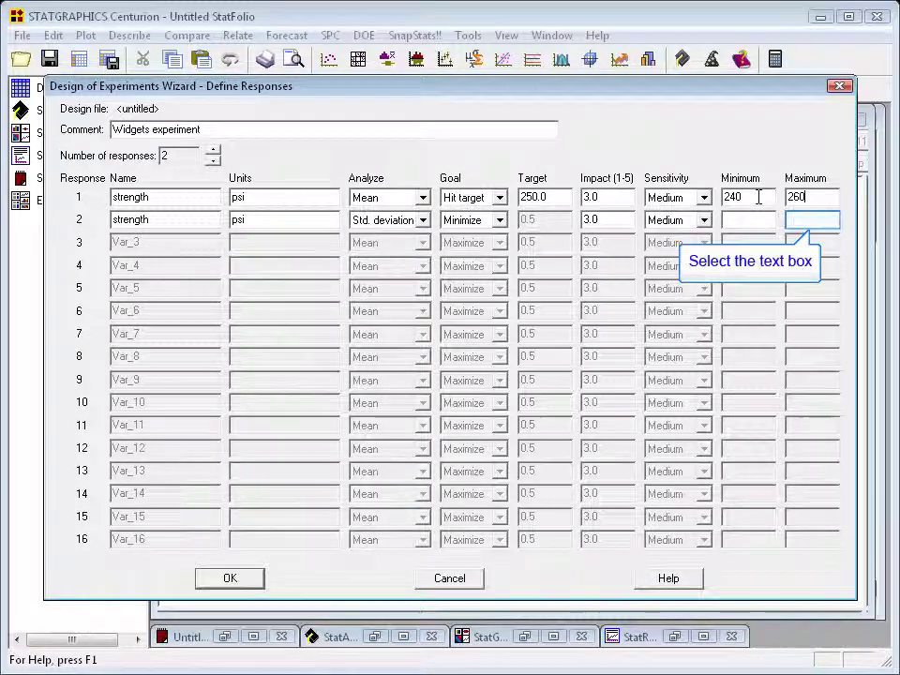
{"action": "left_click", "coordinate": [803, 220]}
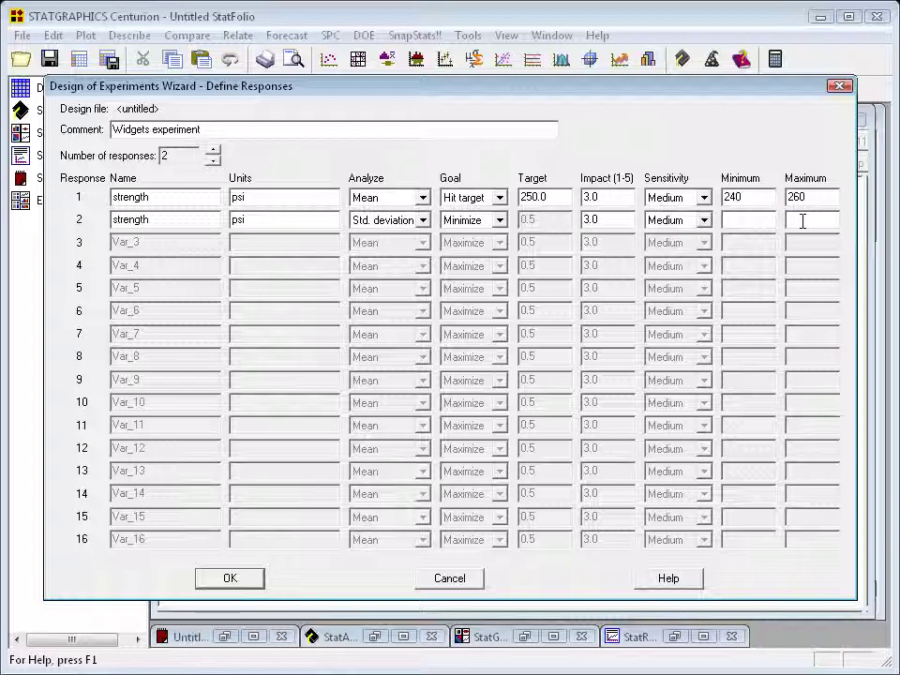
{"action": "type", "text": "10"}
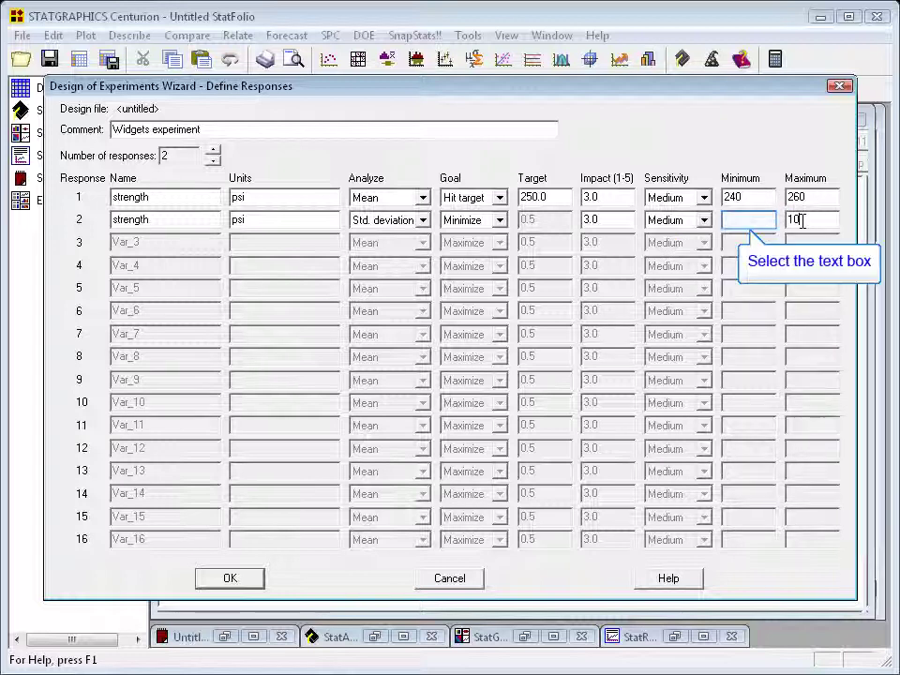
{"action": "left_click", "coordinate": [749, 220]}
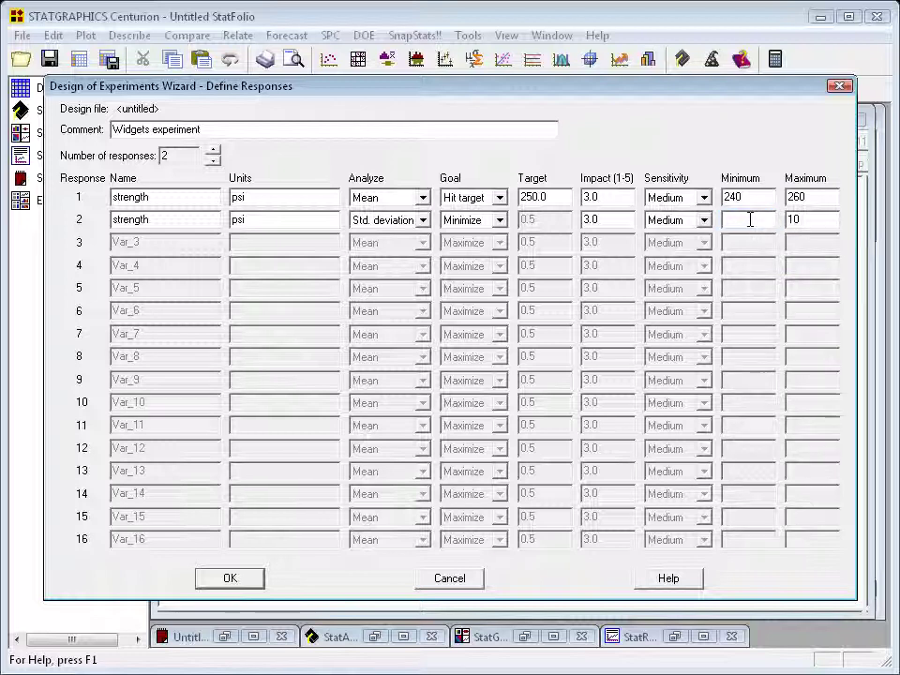
{"action": "type", "text": "0"}
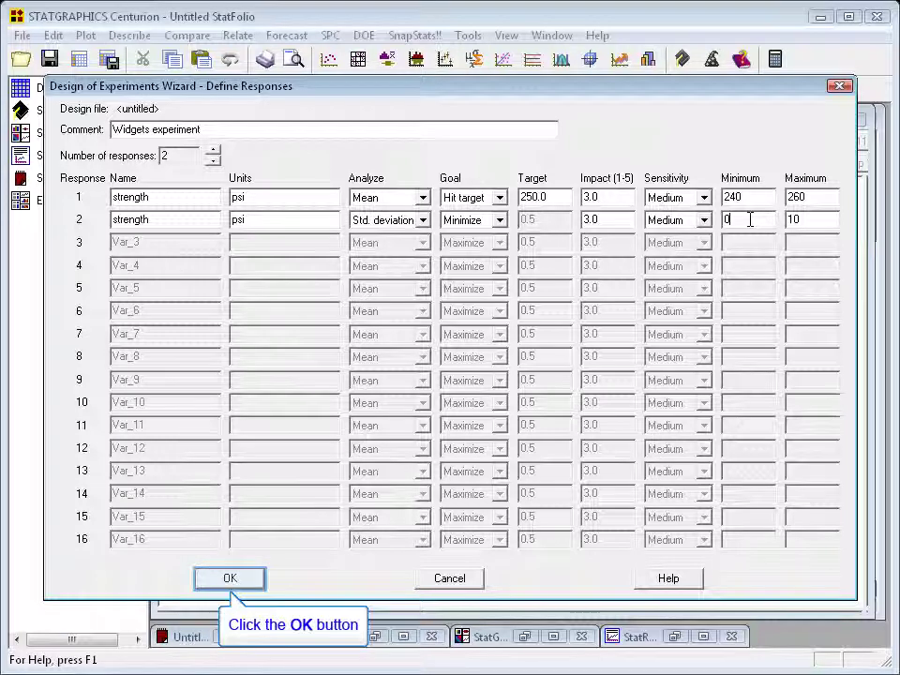
{"action": "key", "text": "Return"}
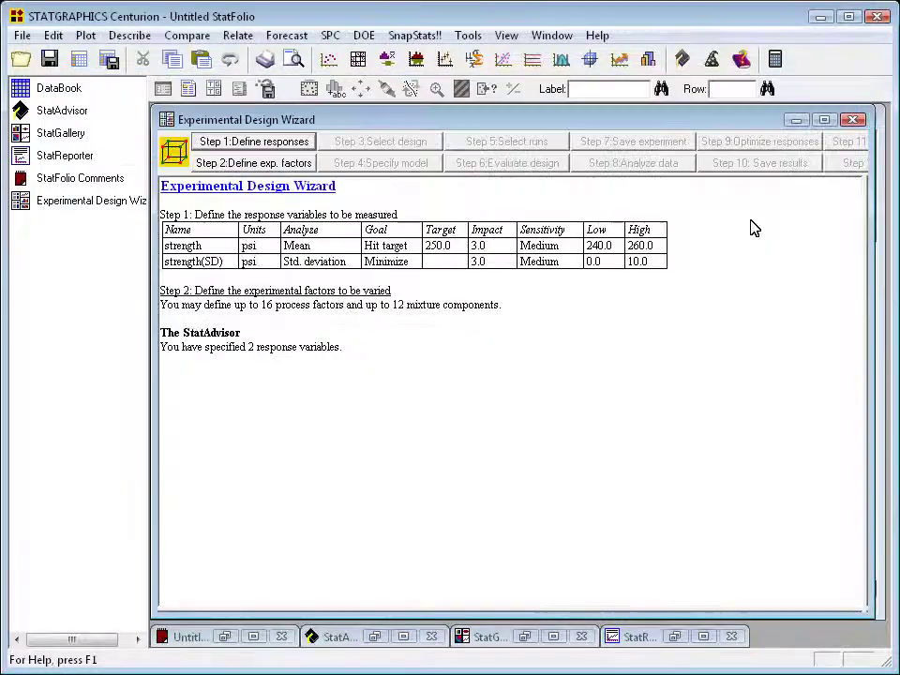